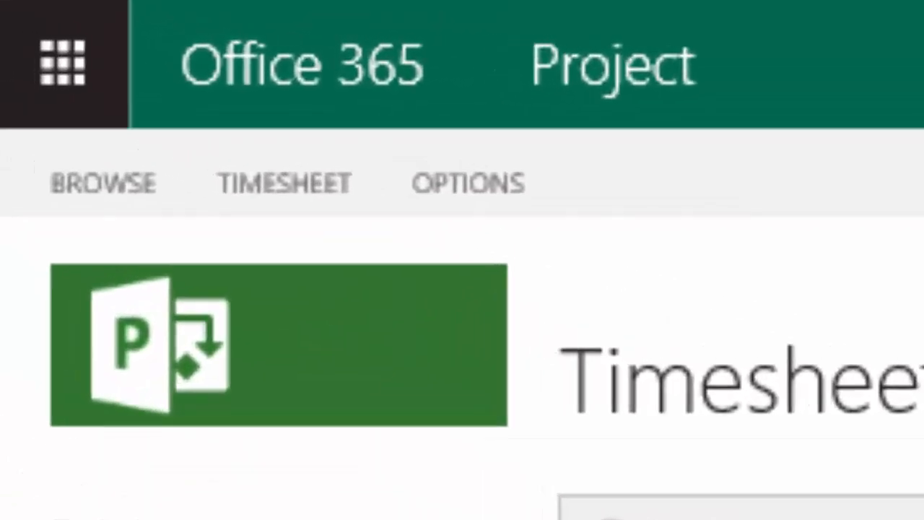
Hide the planned hours in the timesheet grid and display them again
{"action": "left_click", "coordinate": [314, 190]}
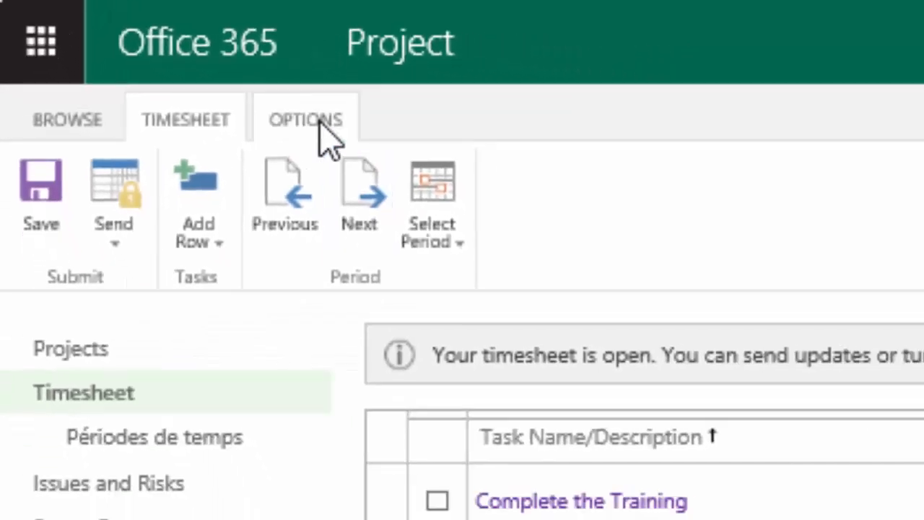
{"action": "left_click", "coordinate": [320, 123]}
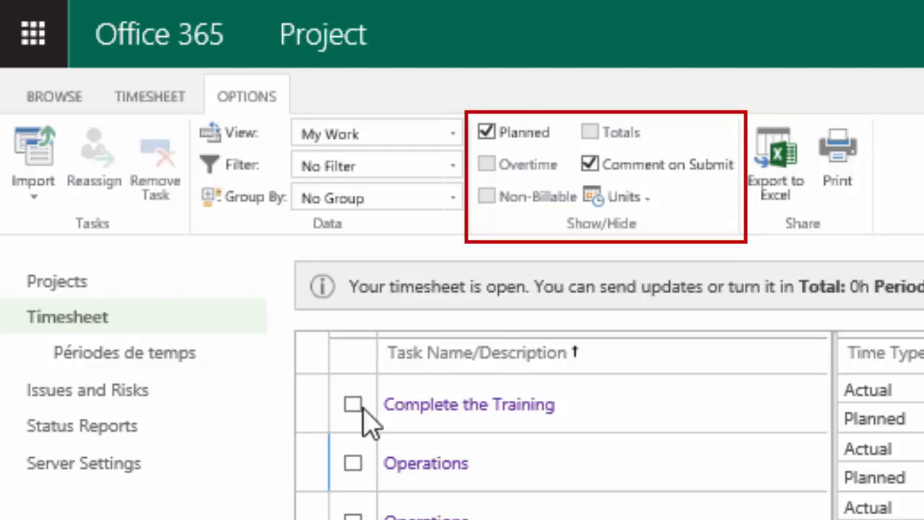
{"action": "left_click", "coordinate": [494, 135]}
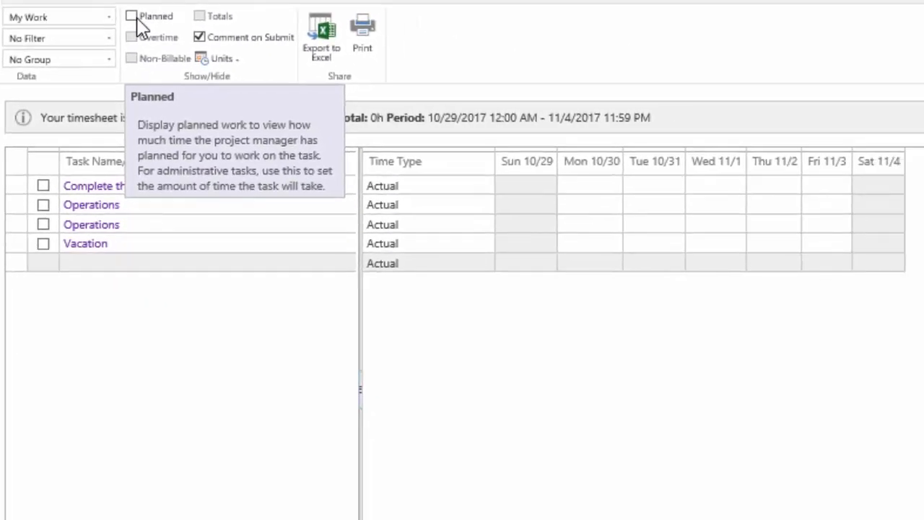
{"action": "left_click", "coordinate": [131, 16]}
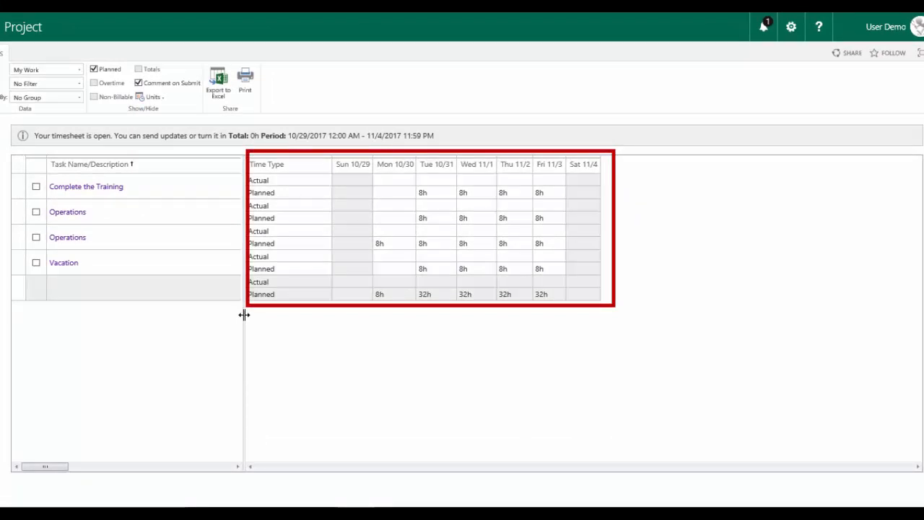
Widen the task details area of the timesheet to examine its columns, and narrow it again to bring back the daily hours grid
{"action": "left_click_drag", "start_coordinate": [244, 315], "coordinate": [857, 299]}
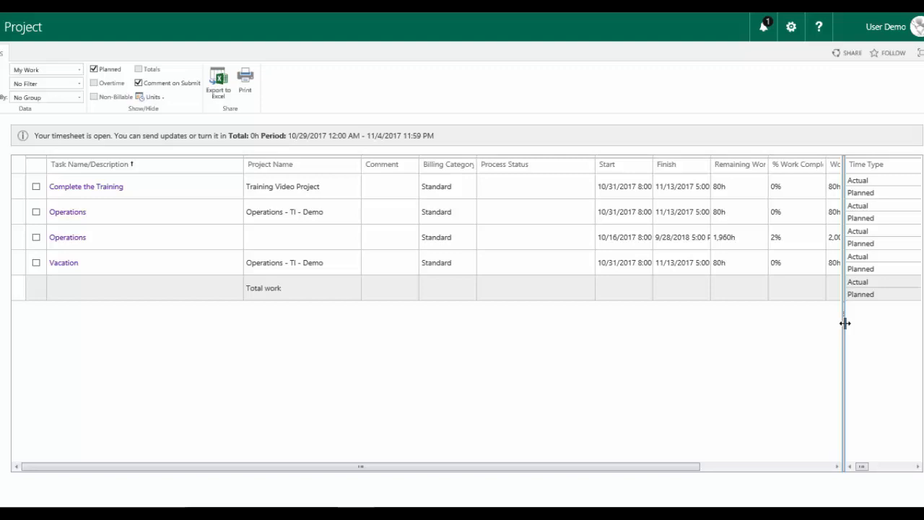
{"action": "left_click_drag", "start_coordinate": [846, 323], "coordinate": [217, 346]}
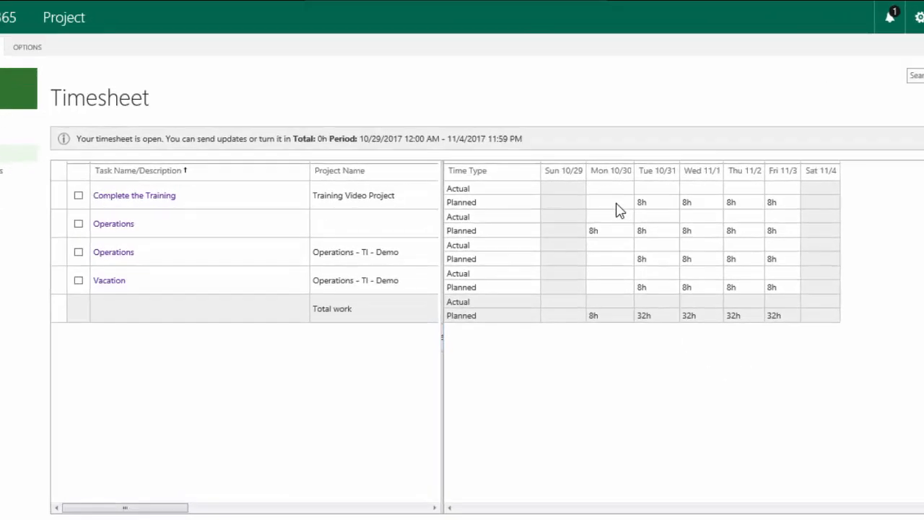
Enter 8 actual hours each for Mon 10/30, Tue 10/31 and Wed 11/1 on the Complete the Training task
{"action": "left_click", "coordinate": [617, 189]}
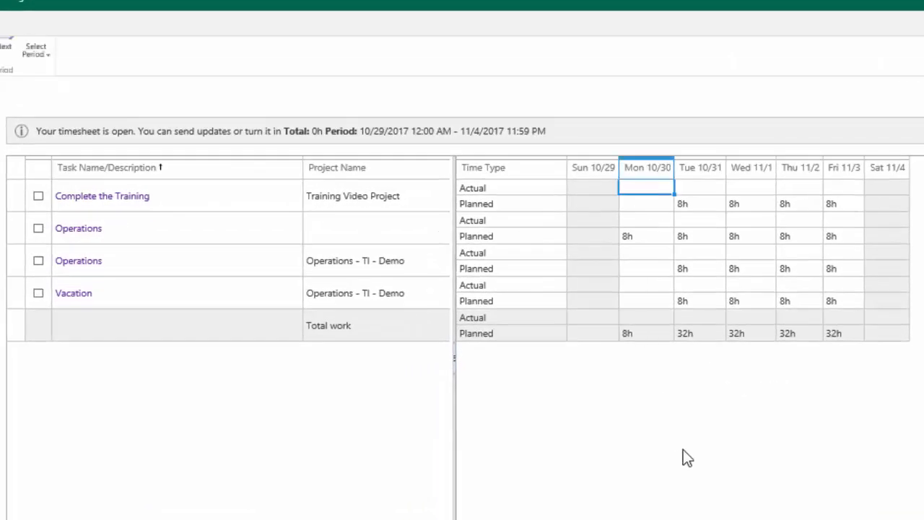
{"action": "type", "text": "8"}
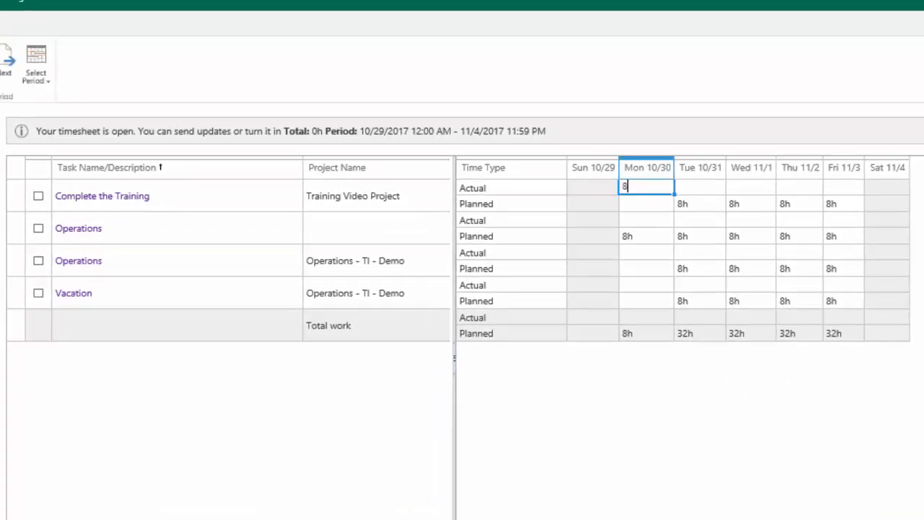
{"action": "key", "text": "Tab"}
{"action": "type", "text": "8"}
{"action": "key", "text": "Tab"}
{"action": "type", "text": "8"}
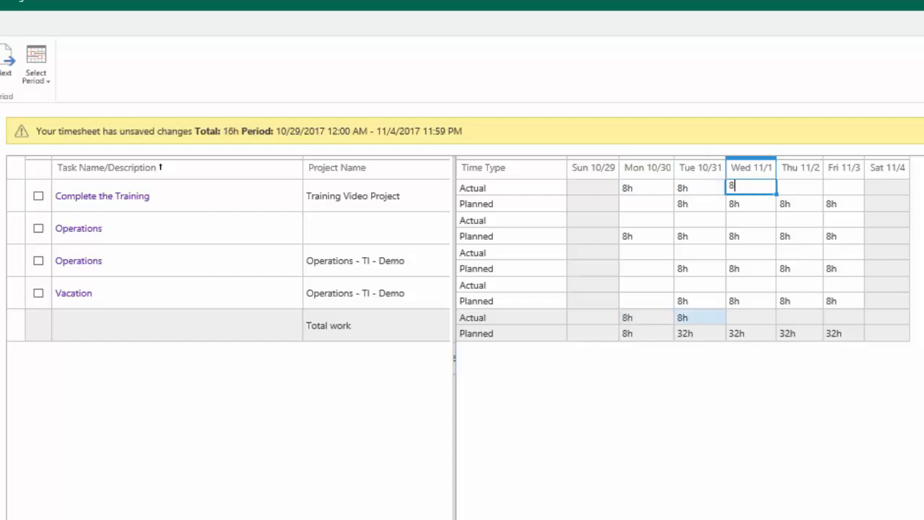
{"action": "key", "text": "Tab"}
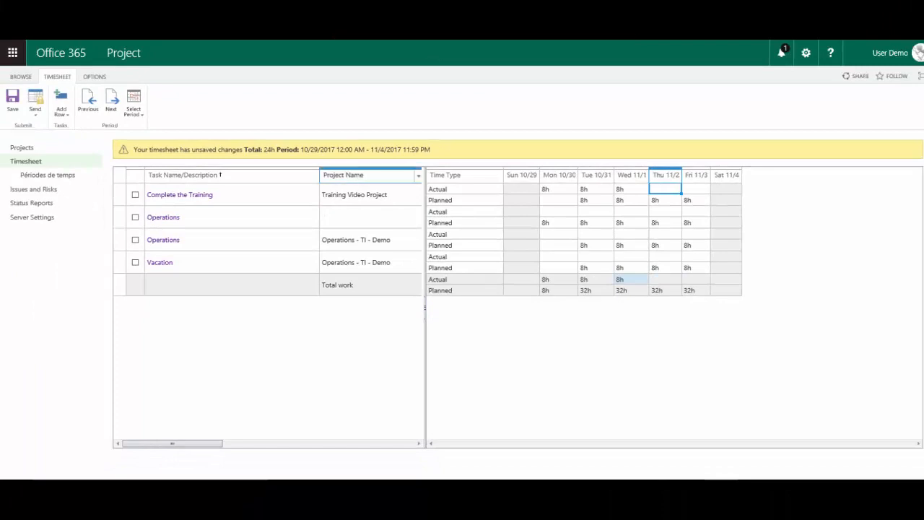
Add the existing assignment Demo - Future Task from Demo Project with Future Task as a timesheet row
{"action": "left_click", "coordinate": [63, 112]}
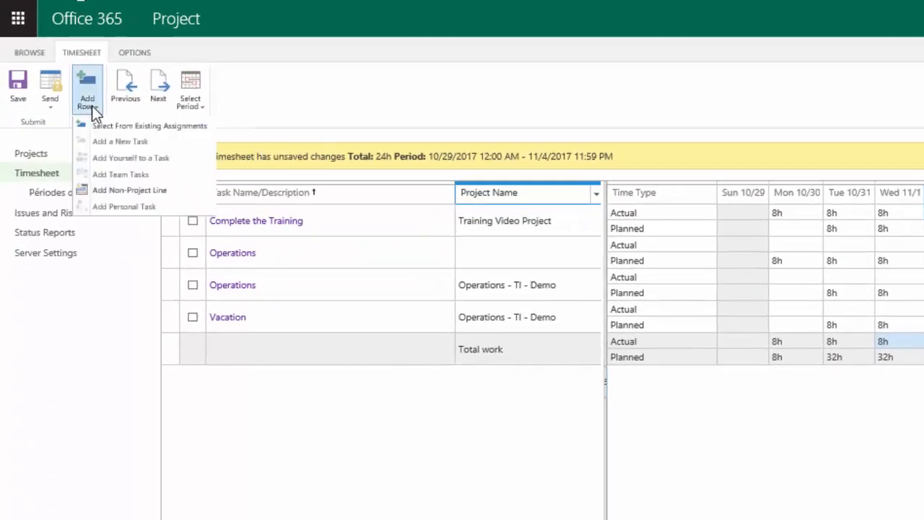
{"action": "left_click", "coordinate": [208, 127]}
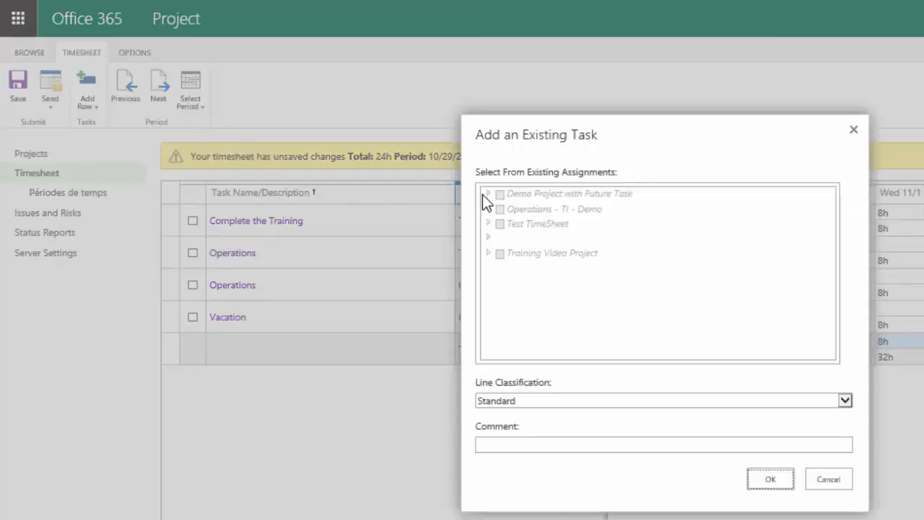
{"action": "left_click", "coordinate": [488, 193]}
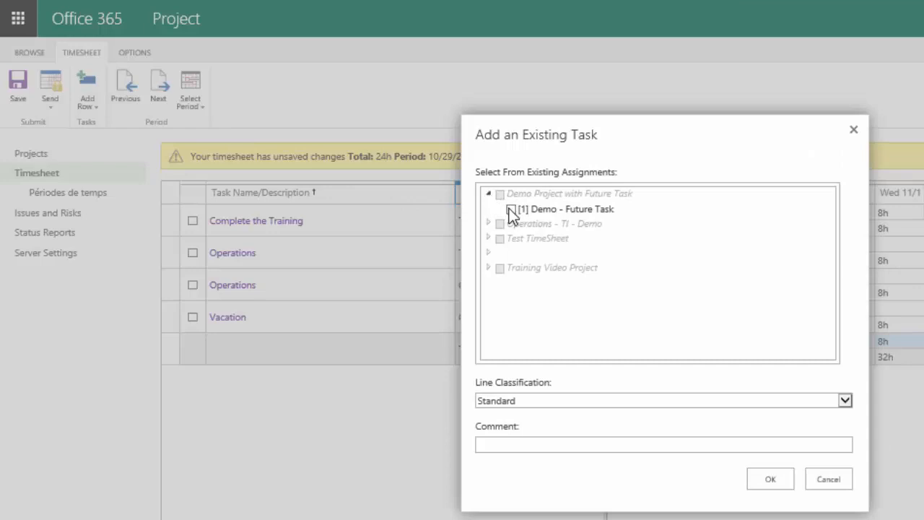
{"action": "left_click", "coordinate": [511, 210]}
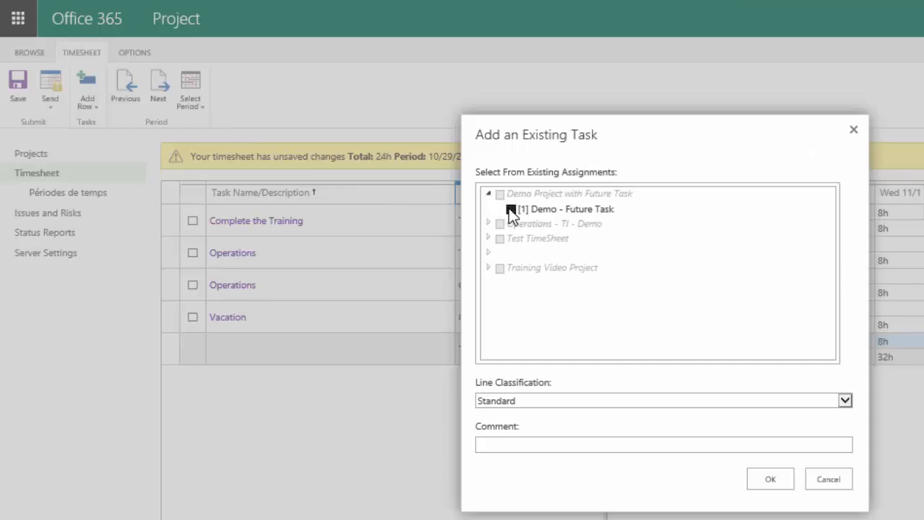
{"action": "left_click", "coordinate": [784, 484]}
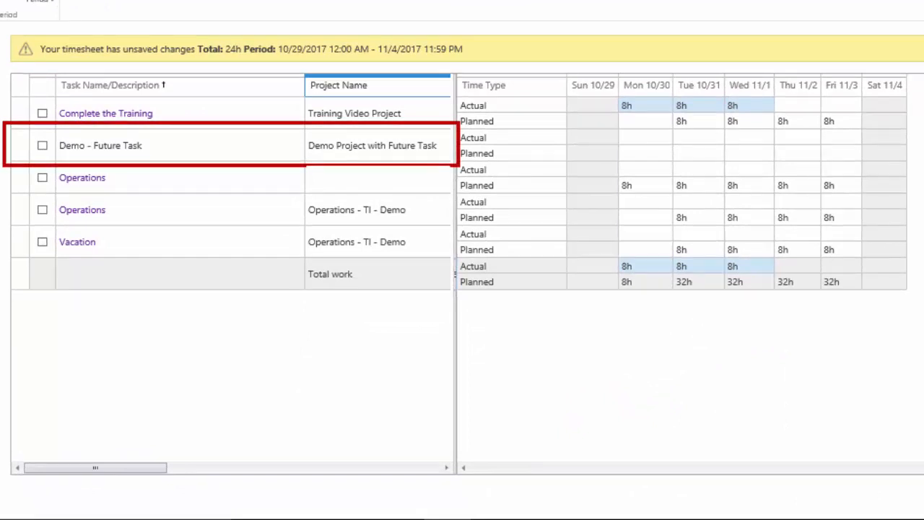
Enter 8 actual hours each for Thu 11/2 and Fri 11/3 on Demo - Future Task and save the timesheet
{"action": "left_click", "coordinate": [808, 138]}
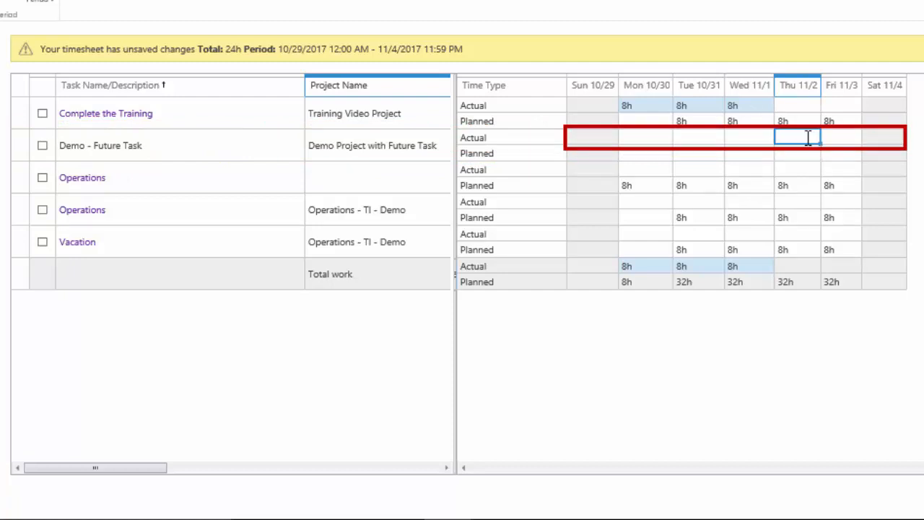
{"action": "type", "text": "8"}
{"action": "key", "text": "Tab"}
{"action": "type", "text": "8"}
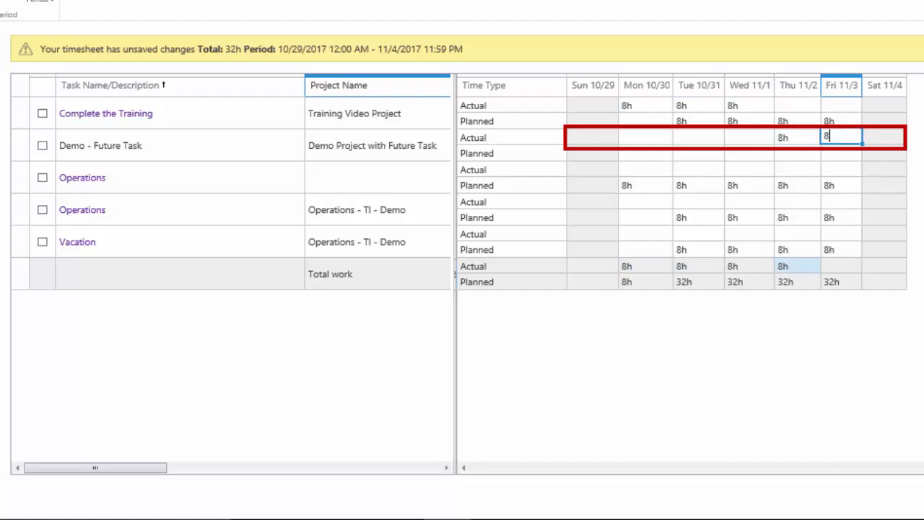
{"action": "key", "text": "Tab"}
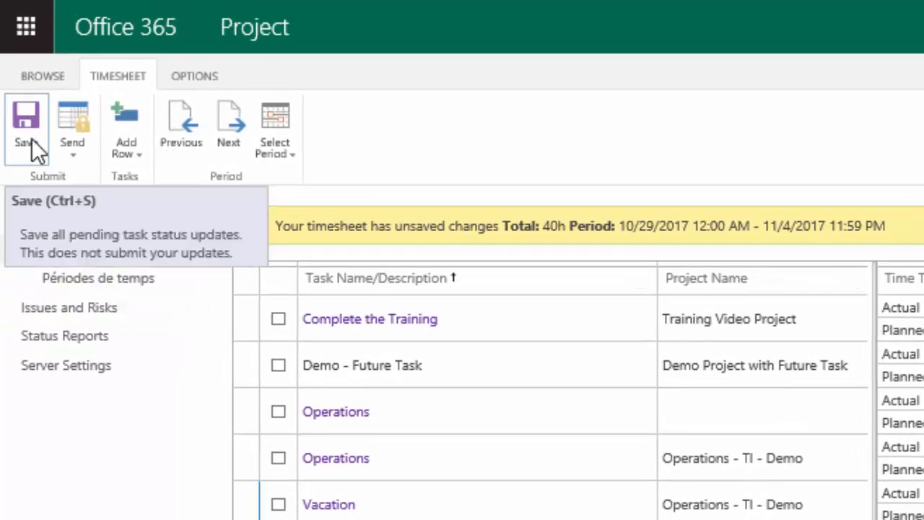
{"action": "left_click", "coordinate": [31, 138]}
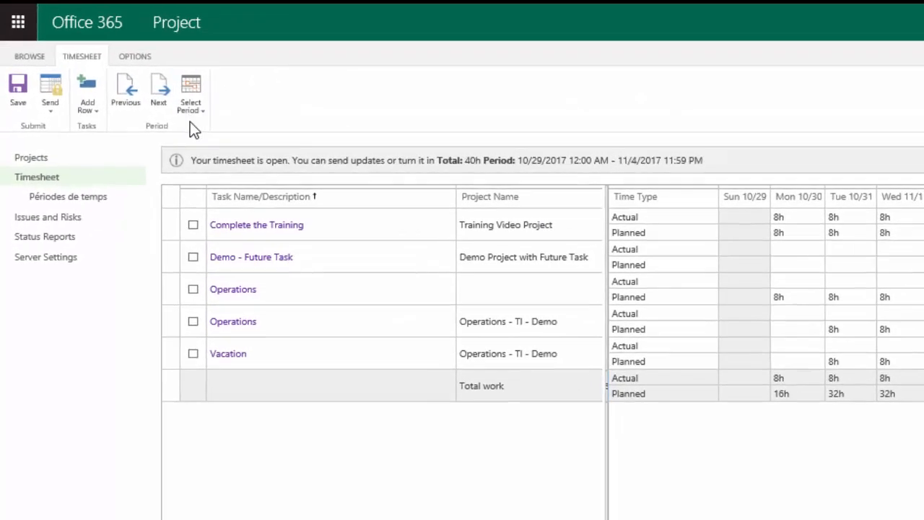
Turn in the final timesheet for approval with the comment "No comments this week! Bye : )"
{"action": "left_click", "coordinate": [56, 111]}
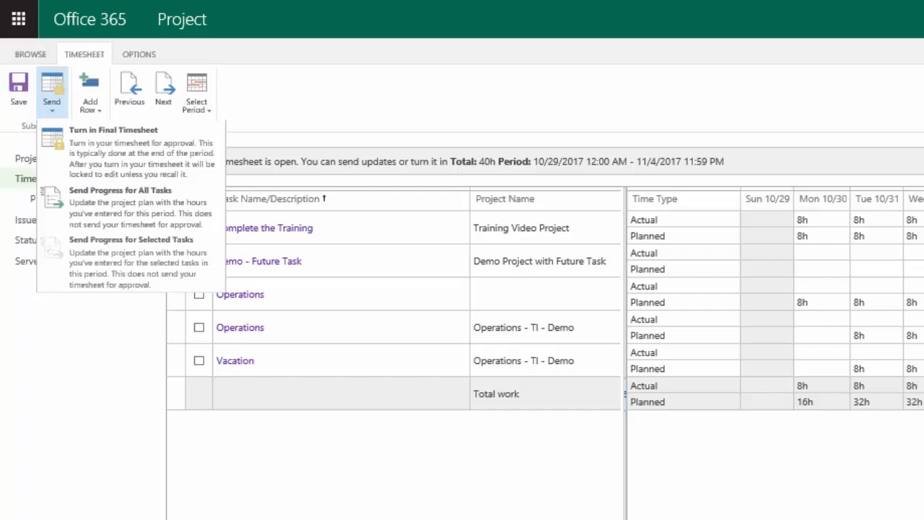
{"action": "left_click", "coordinate": [202, 148]}
{"action": "left_click", "coordinate": [591, 332]}
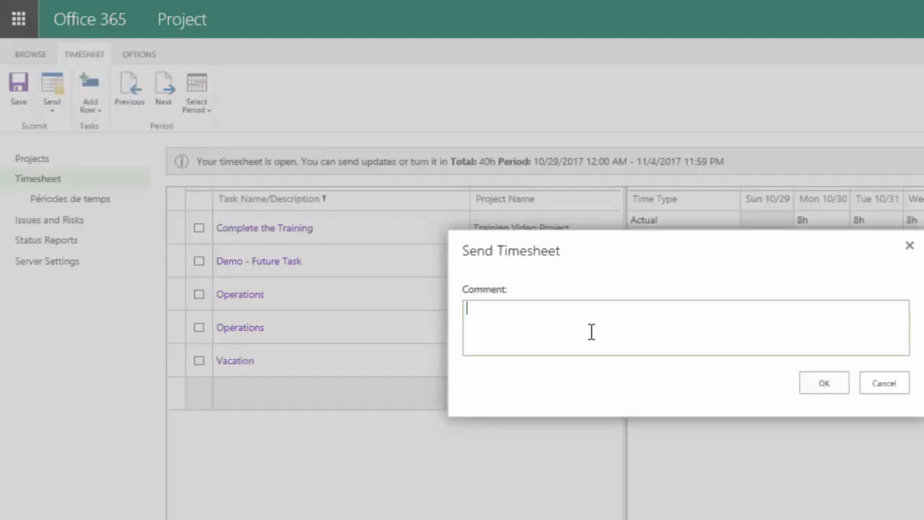
{"action": "type", "text": "No comments this week!  B"}
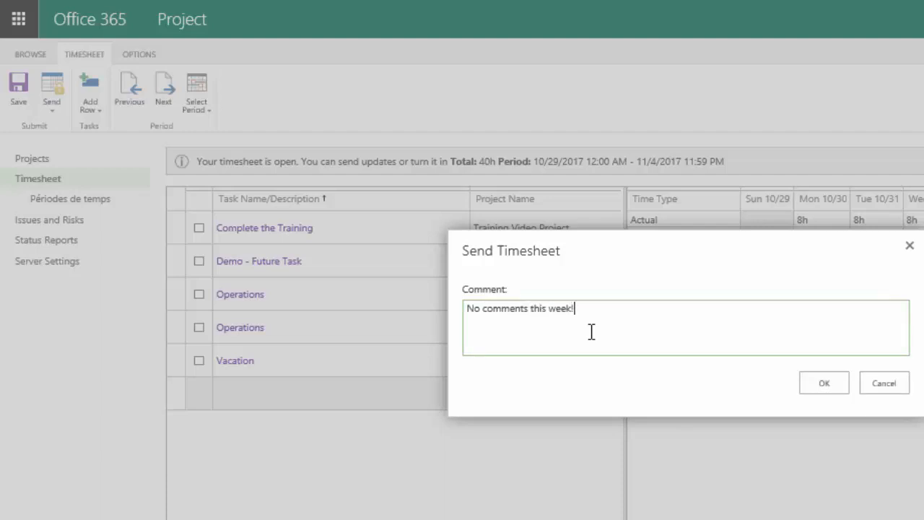
{"action": "type", "text": "ye : )"}
{"action": "left_click", "coordinate": [834, 385]}
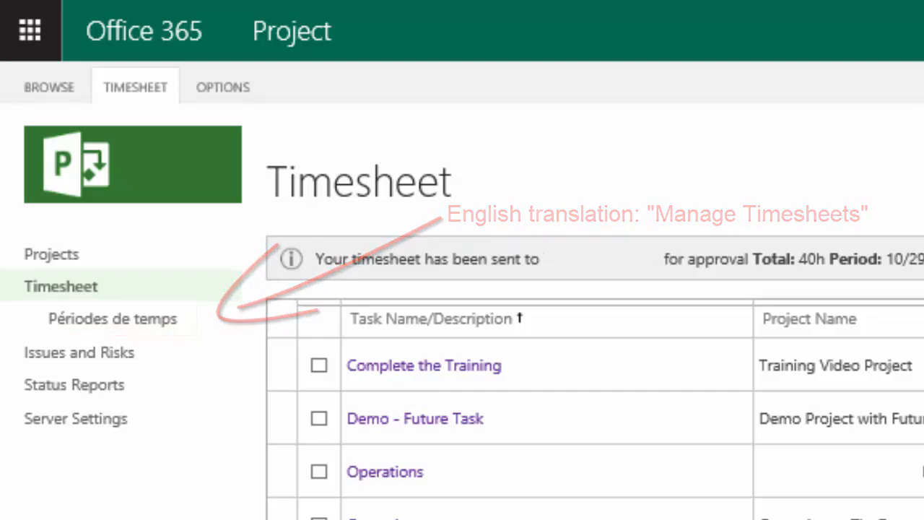
Go to Manage Timesheets in the server settings and recall the submitted timesheet for period 2017-45 (10/29/2017 - 11/4/2017)
{"action": "left_click", "coordinate": [124, 427]}
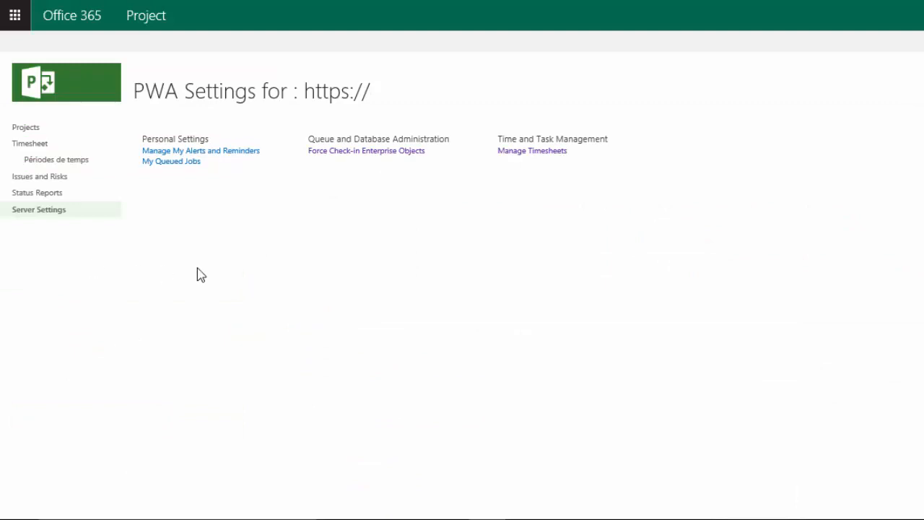
{"action": "left_click", "coordinate": [570, 157]}
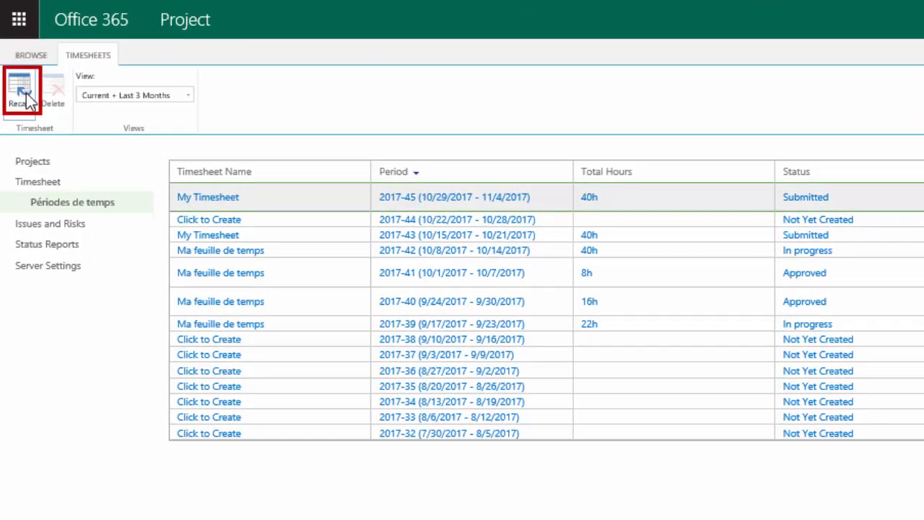
{"action": "left_click", "coordinate": [29, 91]}
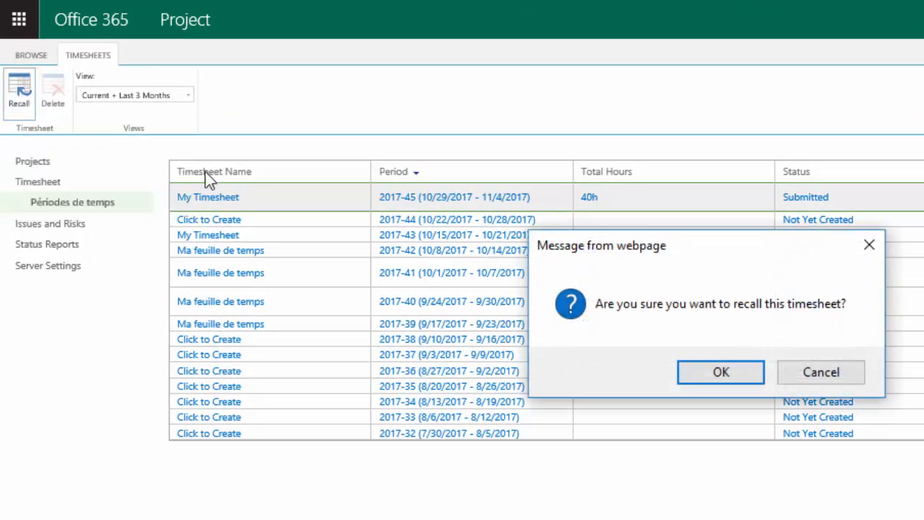
{"action": "left_click", "coordinate": [747, 375]}
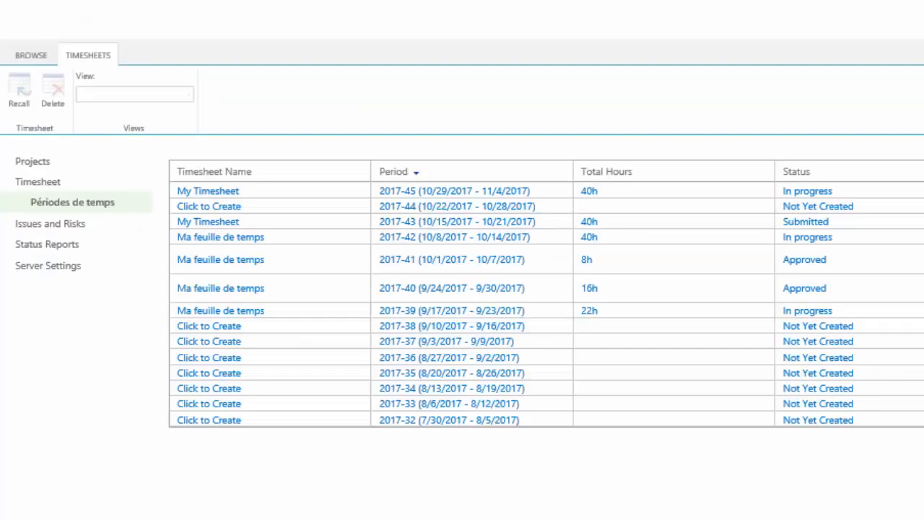